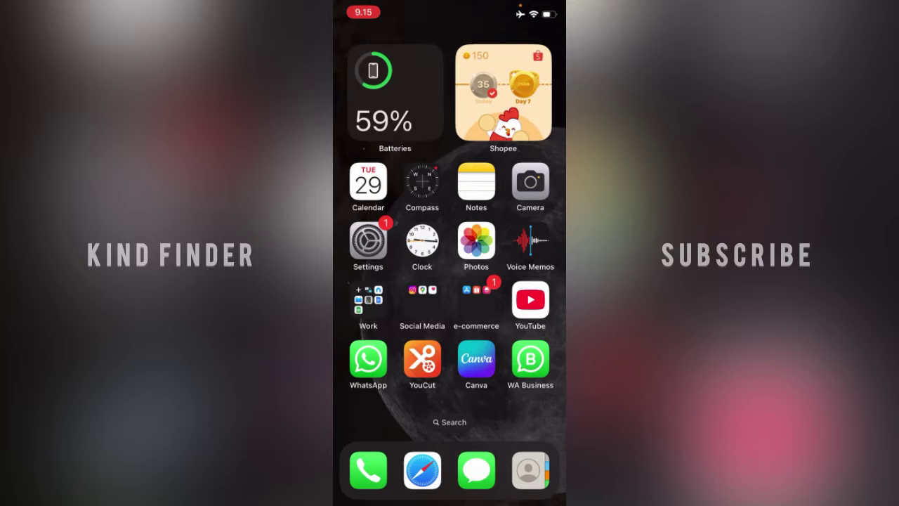
# Step: Launch WA Business from the home screen, then swipe back to the Home Screen
pyautogui.moveTo(520, 281)
pyautogui.mouseDown()
pyautogui.moveTo(379, 281)
pyautogui.moveTo(520, 281)
pyautogui.mouseUp()
pyautogui.click(531, 360)
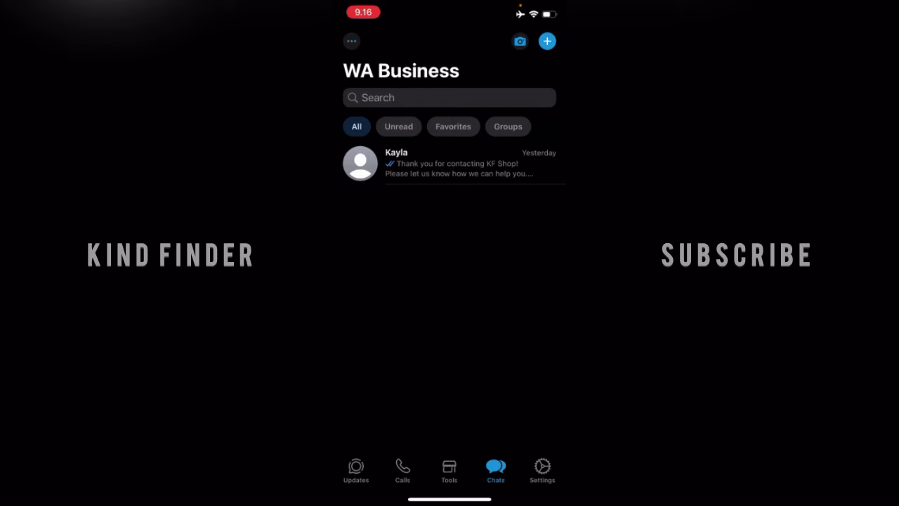
pyautogui.moveTo(450, 500); pyautogui.dragTo(450, 295)
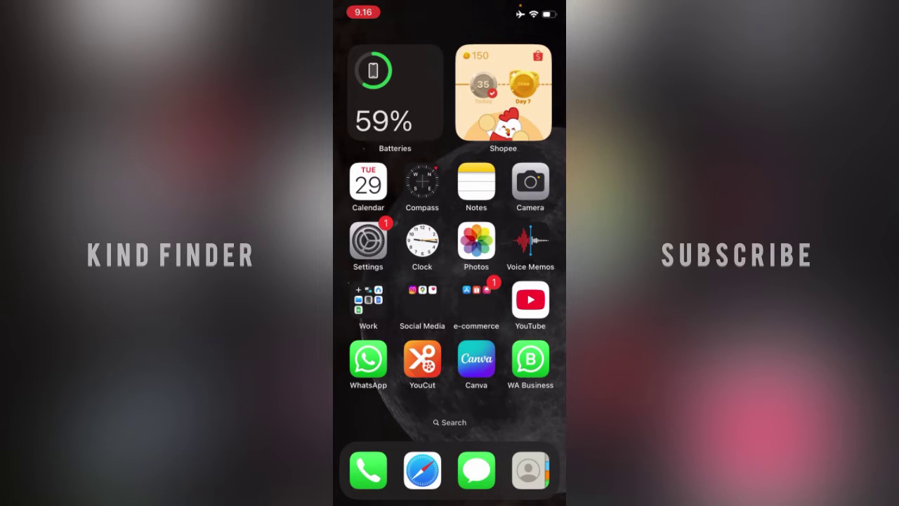
# Step: Reopen WA Business and go to Settings > Privacy, scrolling down toward the App lock row
pyautogui.click(531, 360)
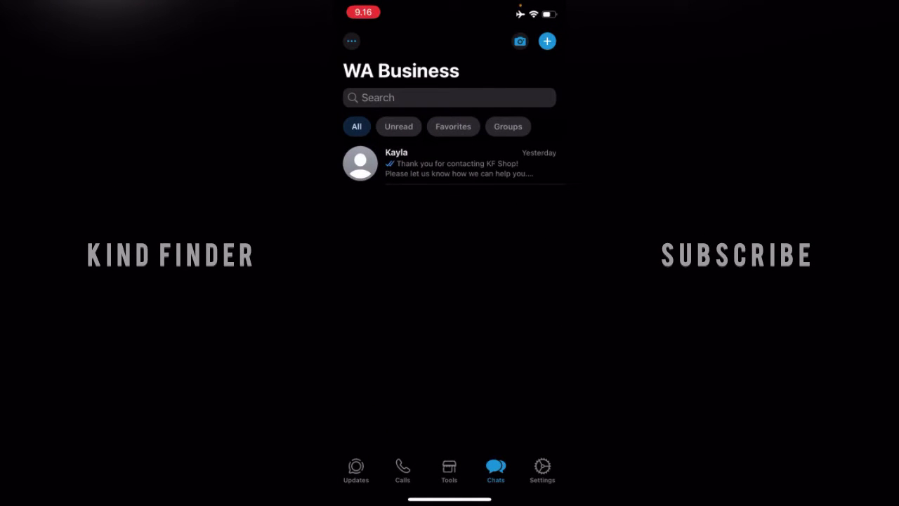
pyautogui.click(542, 471)
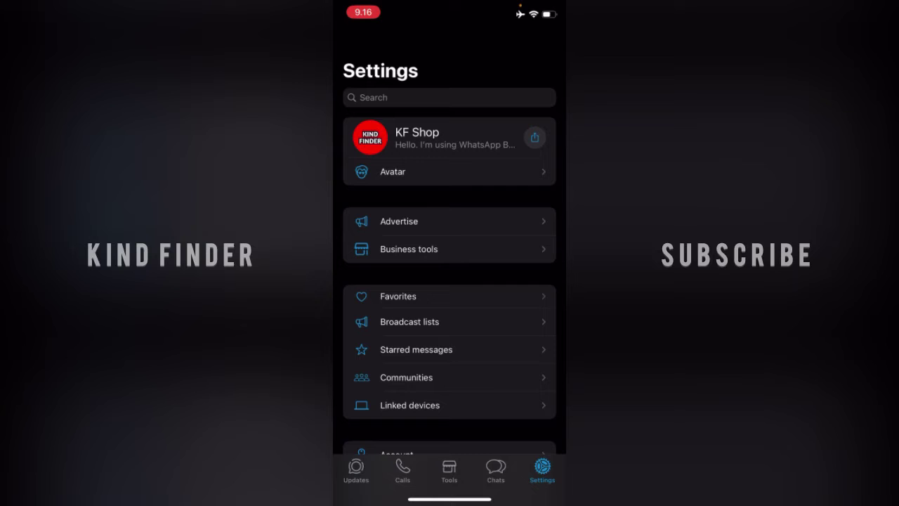
pyautogui.scroll(-3, 450, 281)
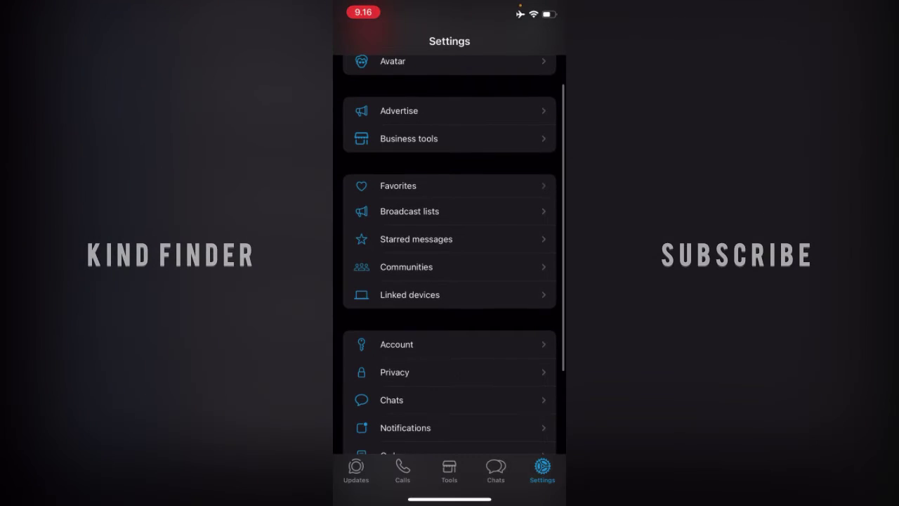
pyautogui.scroll(-4, 449, 281)
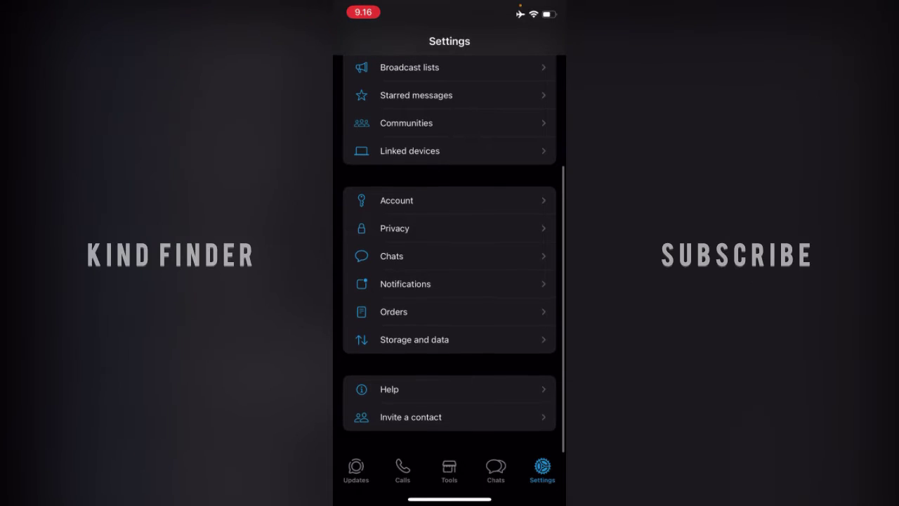
pyautogui.click(395, 228)
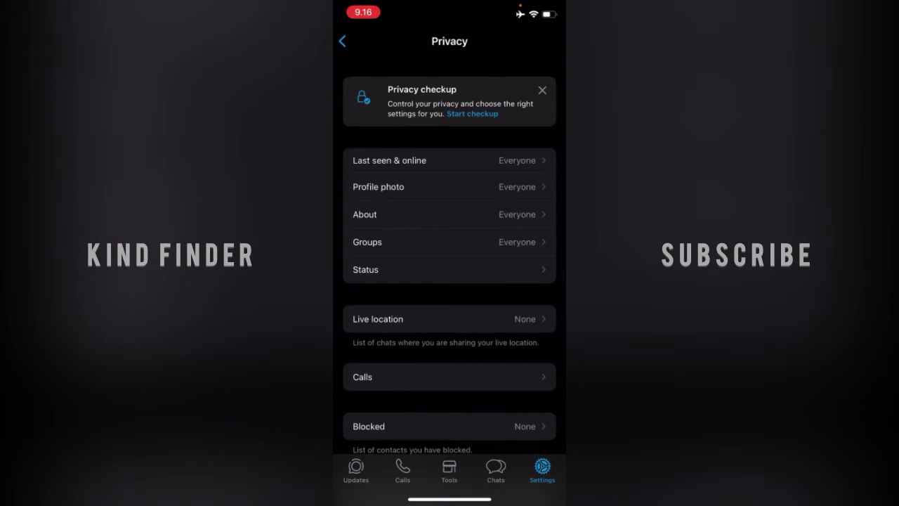
pyautogui.scroll(-5, 449, 281)
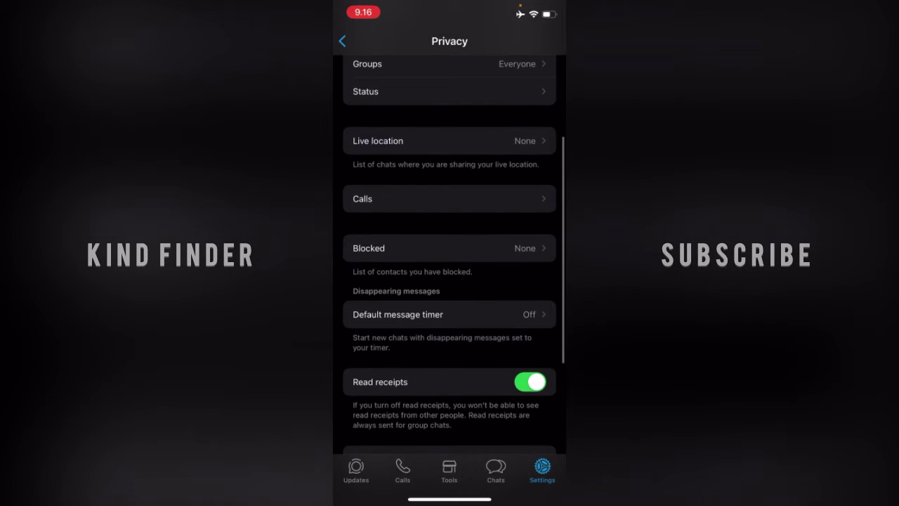
pyautogui.scroll(-4, 450, 281)
pyautogui.scroll(-2, 450, 281)
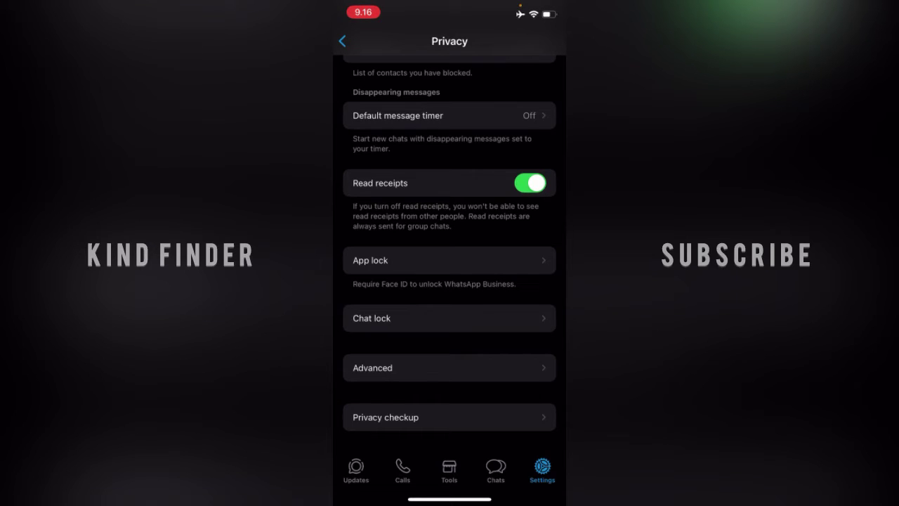
pyautogui.click(450, 318)
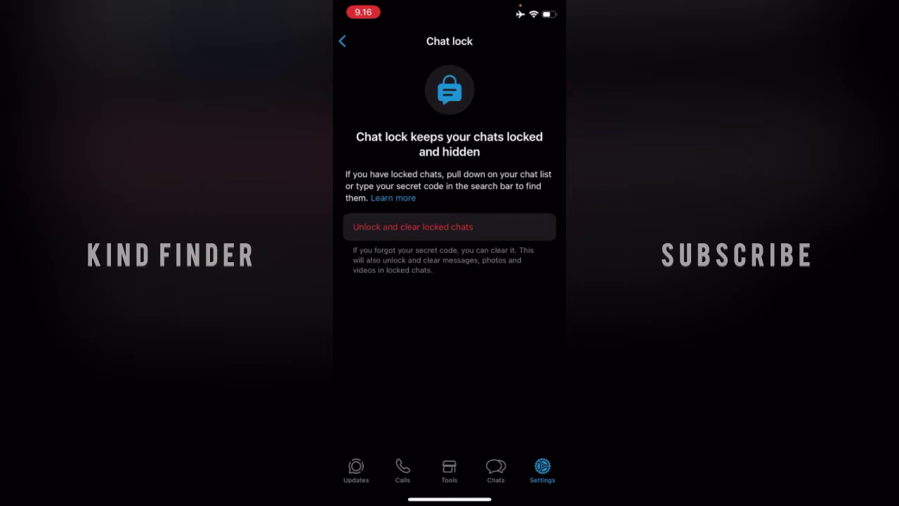
pyautogui.click(342, 41)
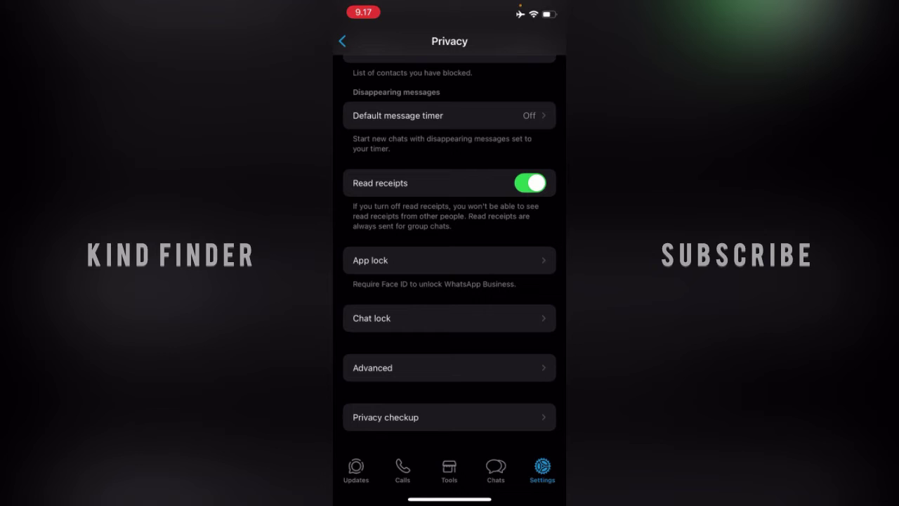
# Step: Switch on Require Face ID under App lock with Immediately kept, then return to Privacy
pyautogui.scroll(-1, 450, 260)
pyautogui.click(449, 260)
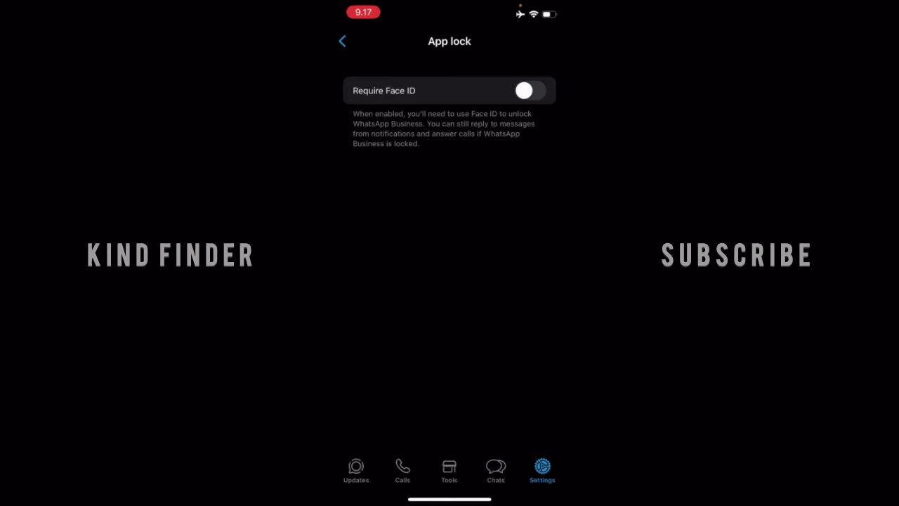
pyautogui.click(530, 91)
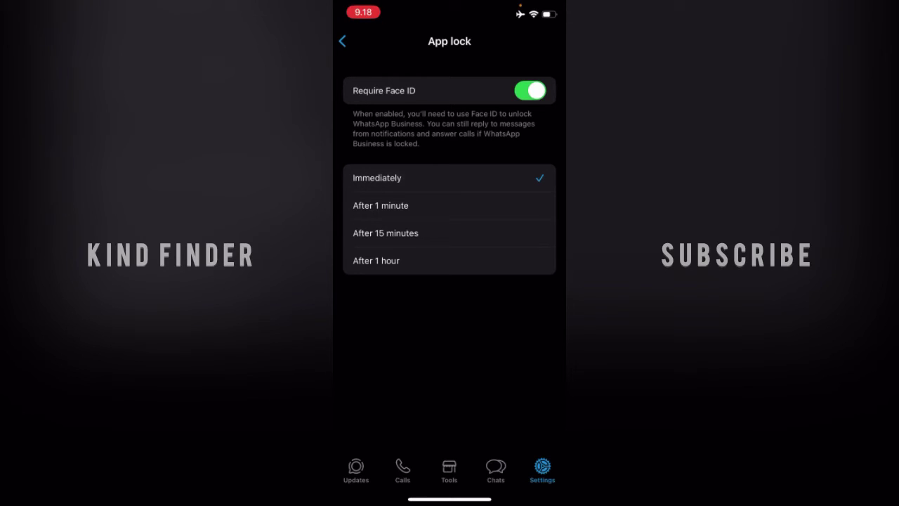
pyautogui.click(342, 41)
pyautogui.click(361, 38)
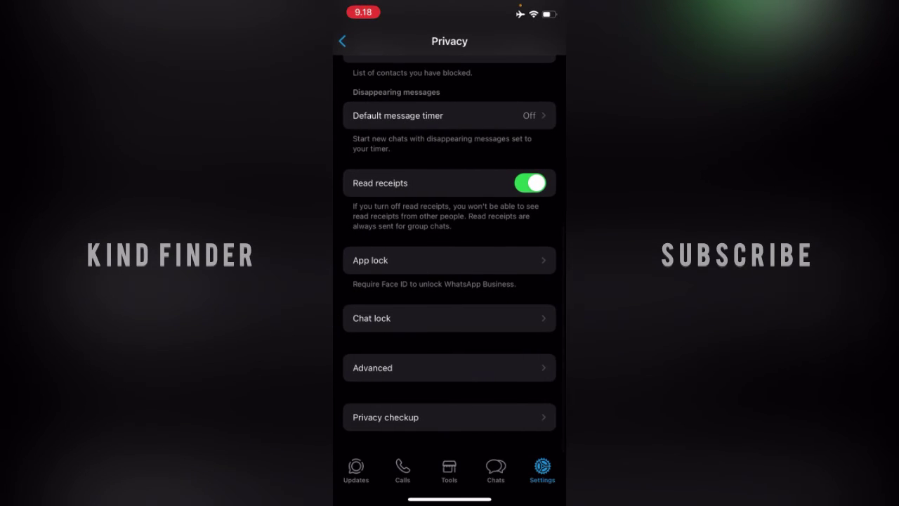
# Step: Go back from Privacy to the Chats list and close WA Business
pyautogui.click(342, 41)
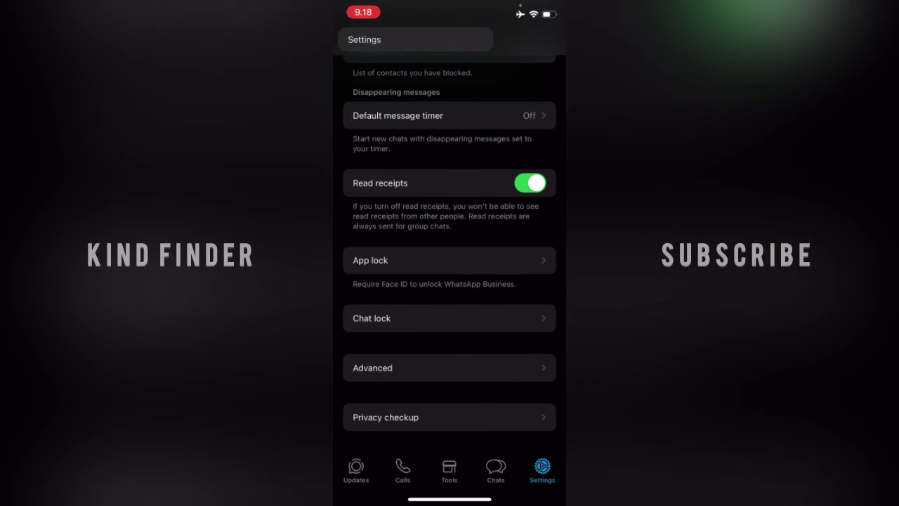
pyautogui.click(364, 39)
pyautogui.scroll(5, 449, 281)
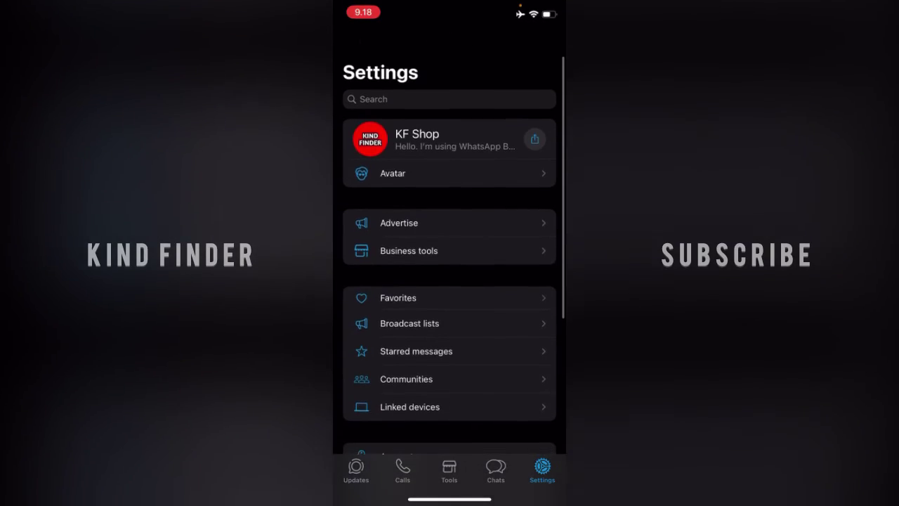
pyautogui.click(496, 471)
pyautogui.moveTo(449, 499); pyautogui.dragTo(449, 316)
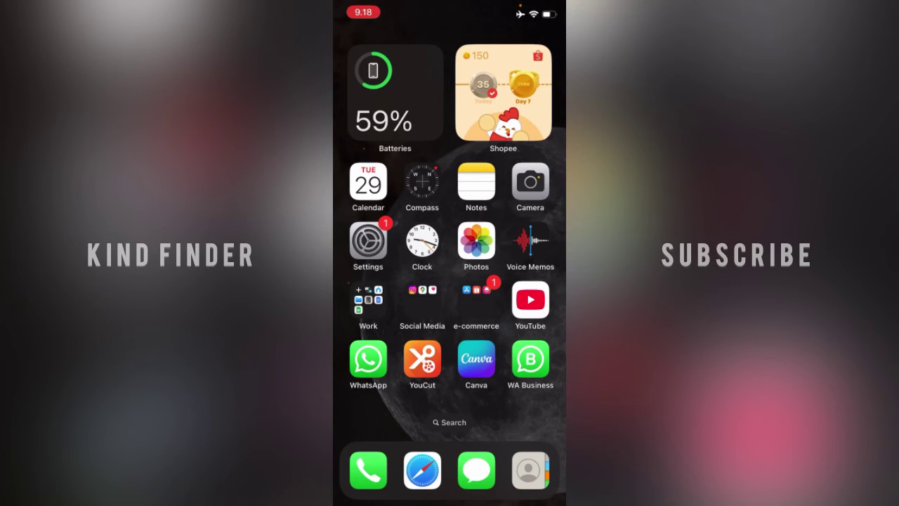
# Step: Reopen WA Business, allow it to use Face ID, and close it again
pyautogui.click(530, 359)
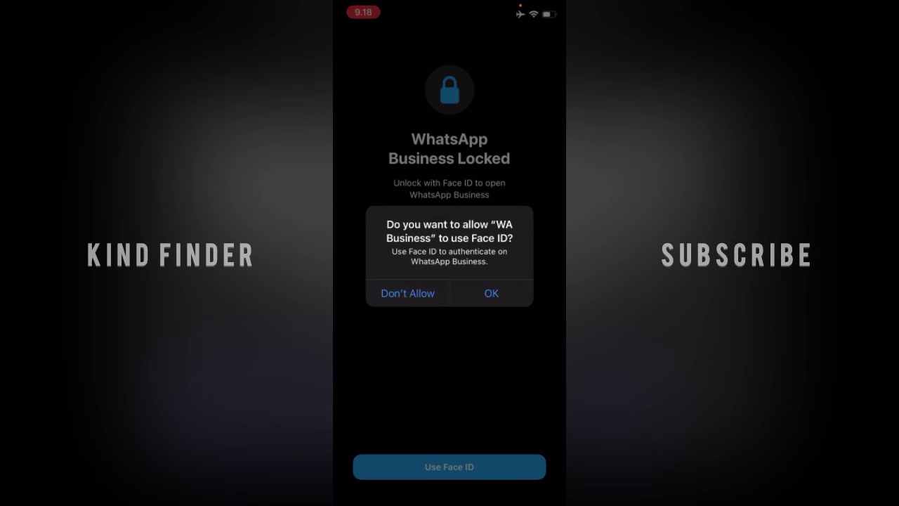
pyautogui.click(491, 293)
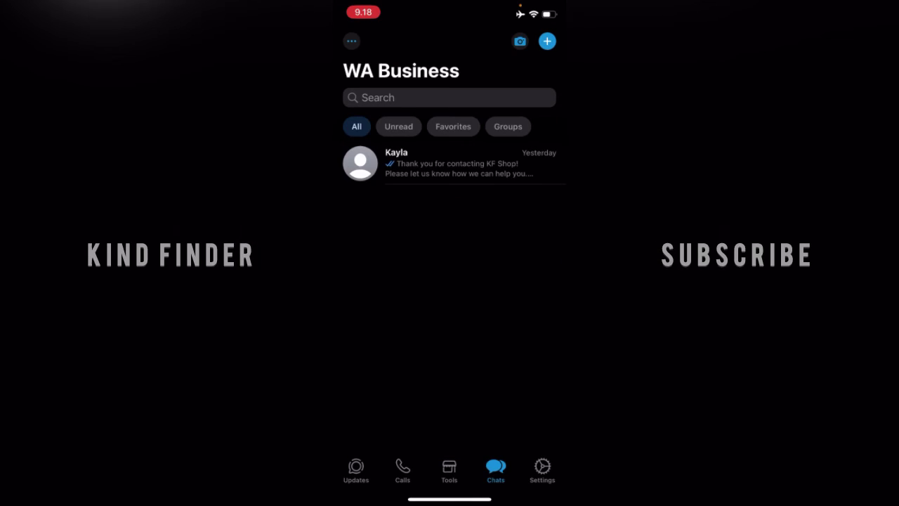
pyautogui.moveTo(449, 498); pyautogui.dragTo(449, 281)
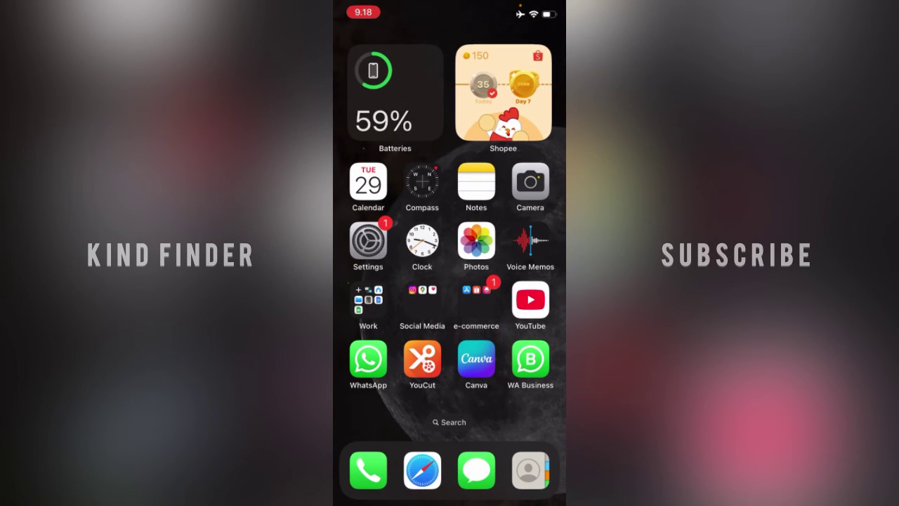
# Step: Reopen WA Business and unlock it with Face ID after a failed recognition attempt
pyautogui.click(531, 359)
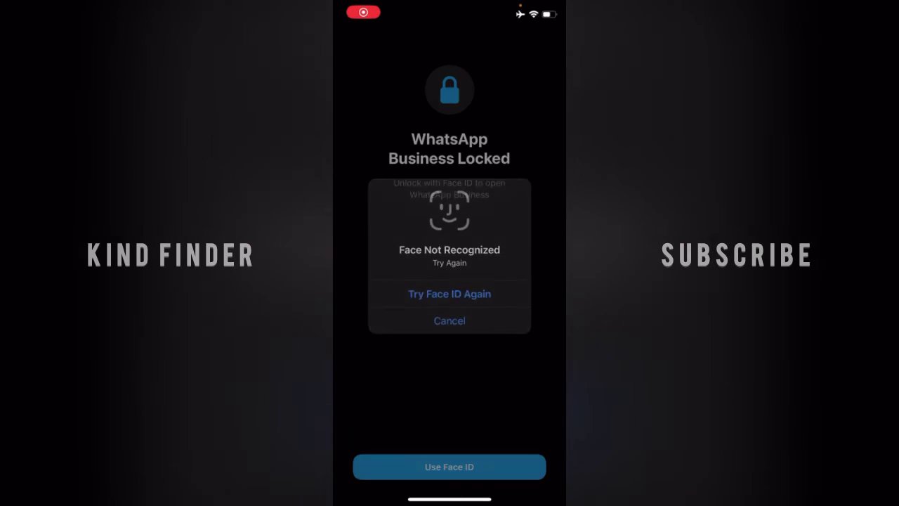
pyautogui.click(450, 323)
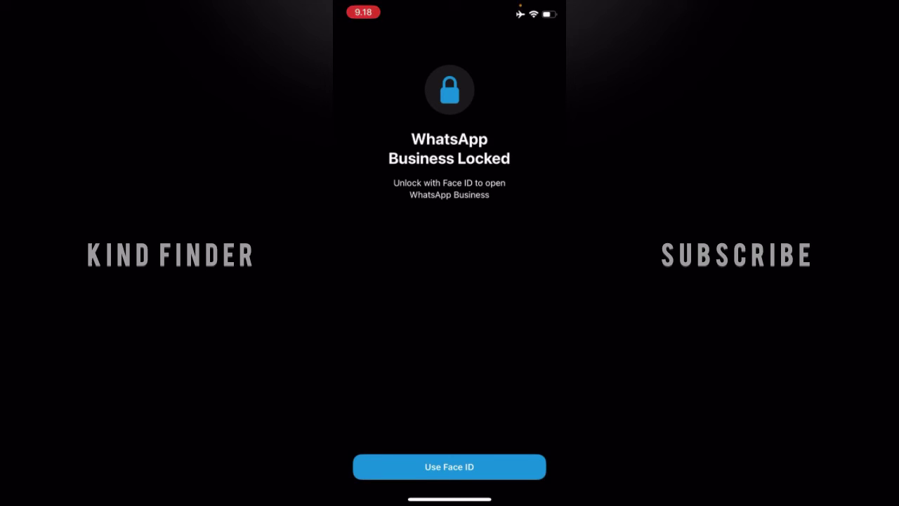
pyautogui.click(450, 467)
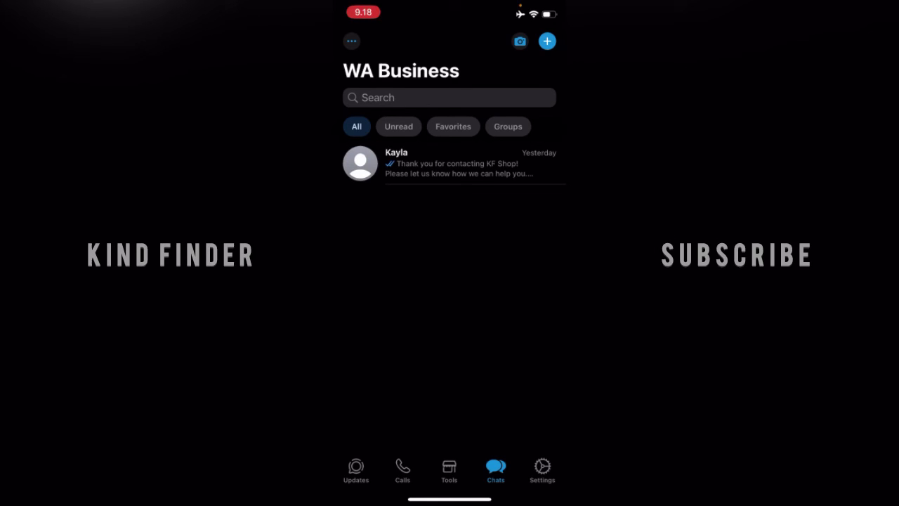
pyautogui.moveTo(449, 500); pyautogui.dragTo(450, 393)
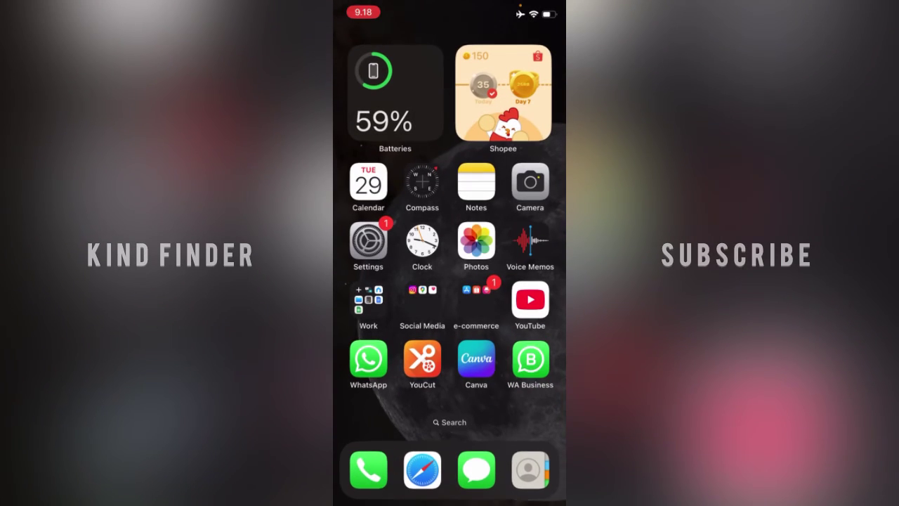